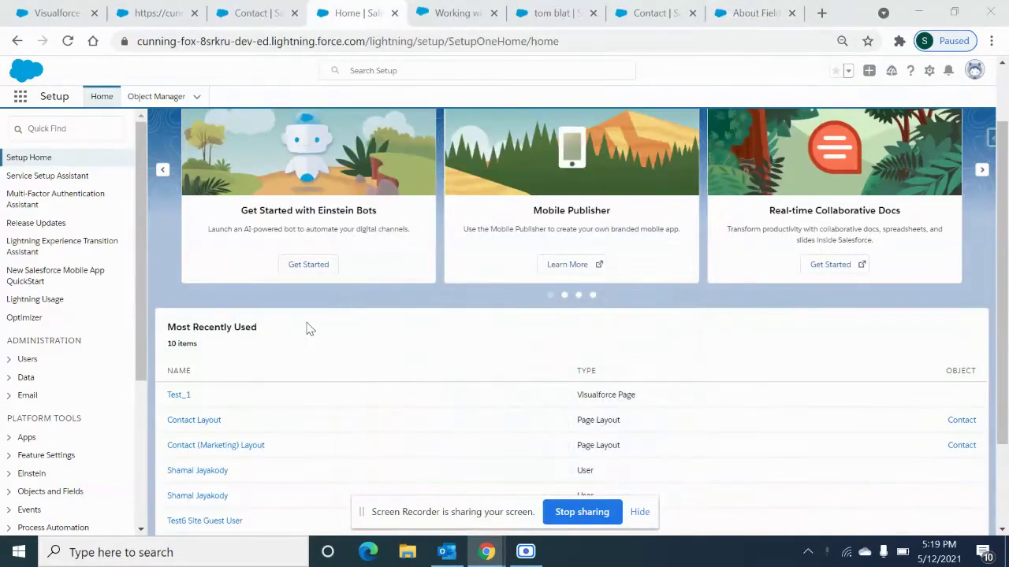
Step: Return to the top of Setup Home and bring up the gear menu's setup destinations
scroll(689, 235, "up", 1)
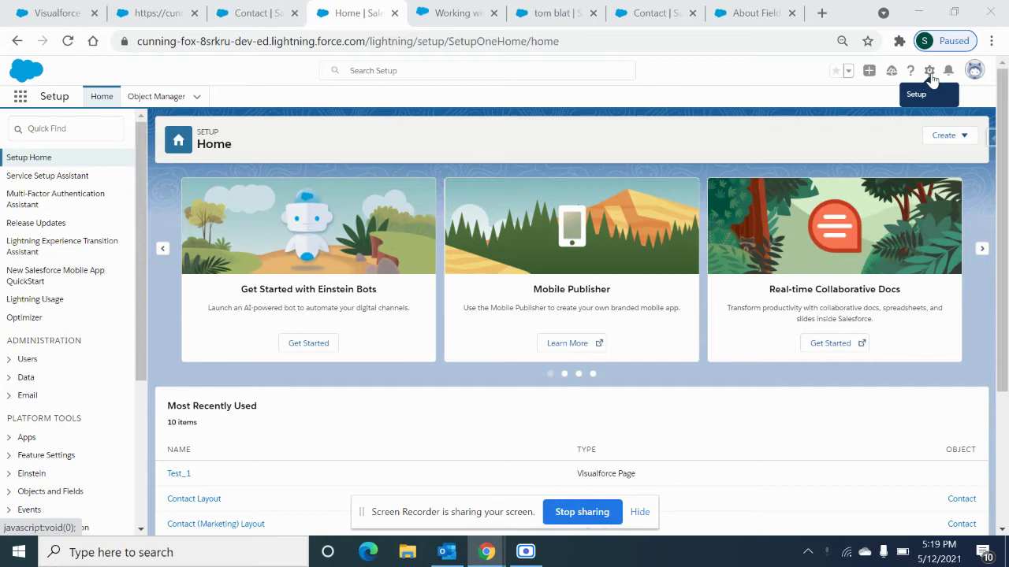
left_click(930, 71)
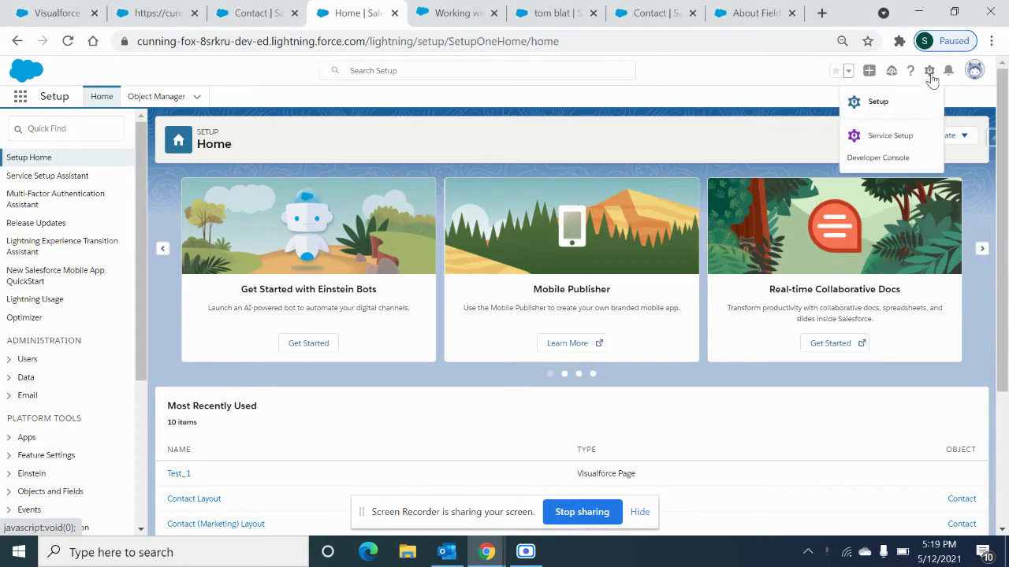
Step: Open Setup Home in a new tab and search Quick Find for 'Object'
left_click(881, 102)
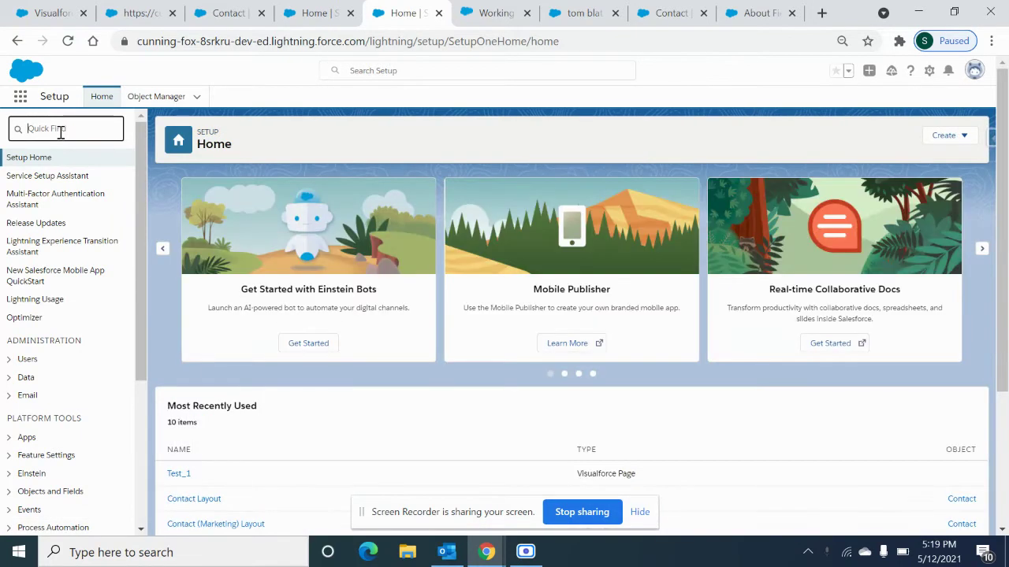
type("Co")
type("nt")
key("BackSpace")
key("BackSpace")
key("BackSpace")
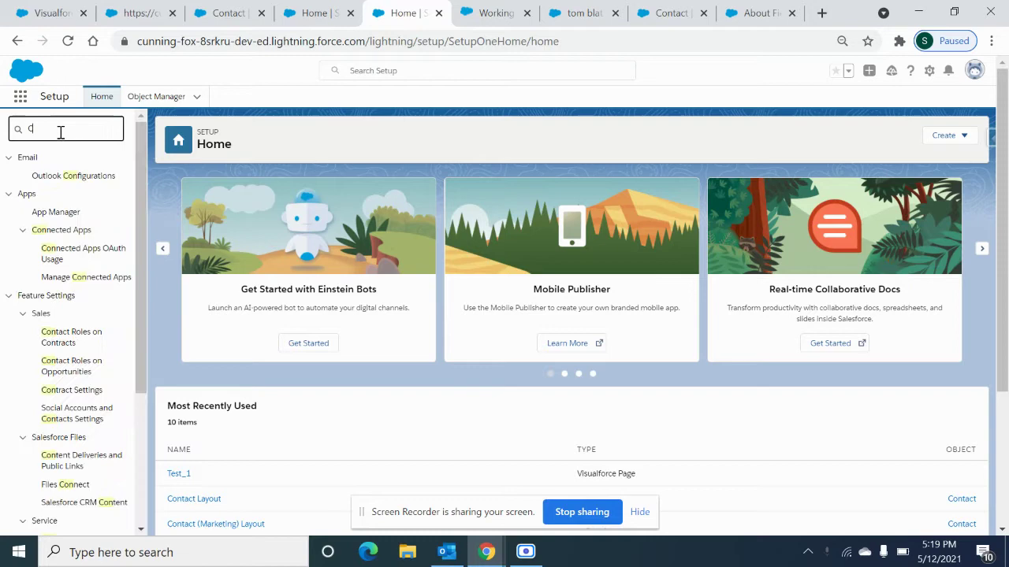
key("BackSpace")
type("O")
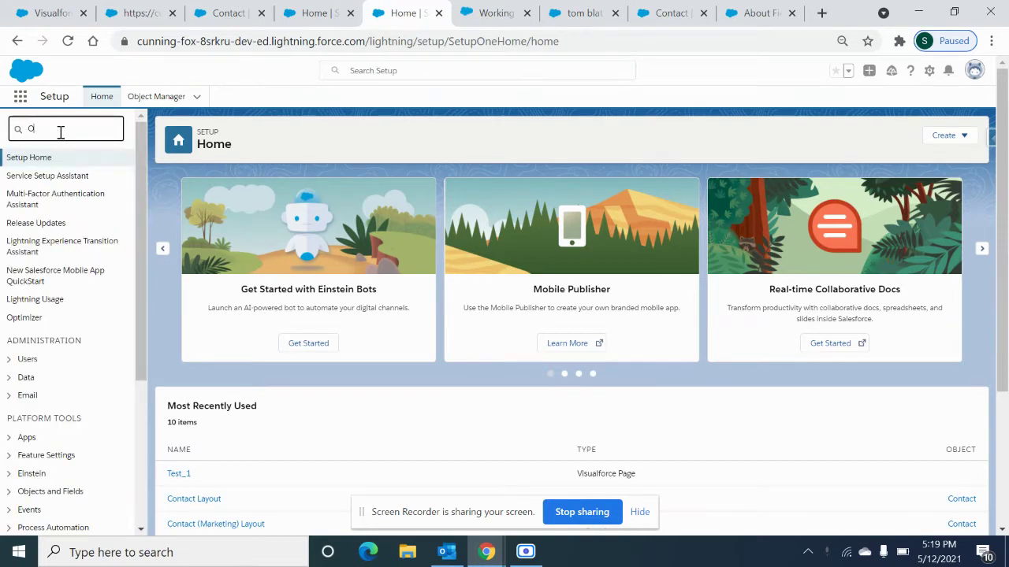
type("bject")
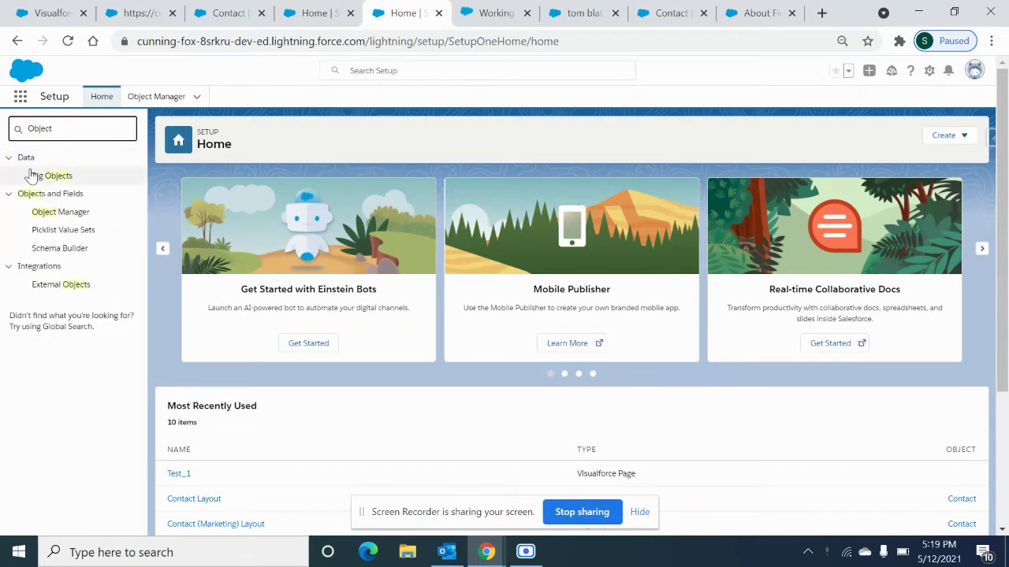
Step: Open Object Manager and filter its object list by 'Co'
left_click(42, 219)
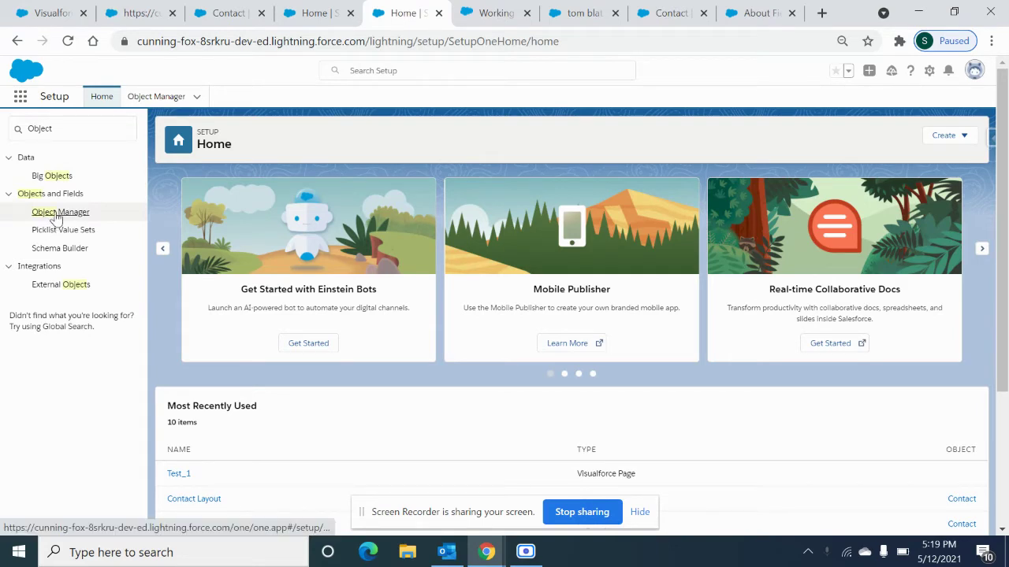
left_click(55, 219)
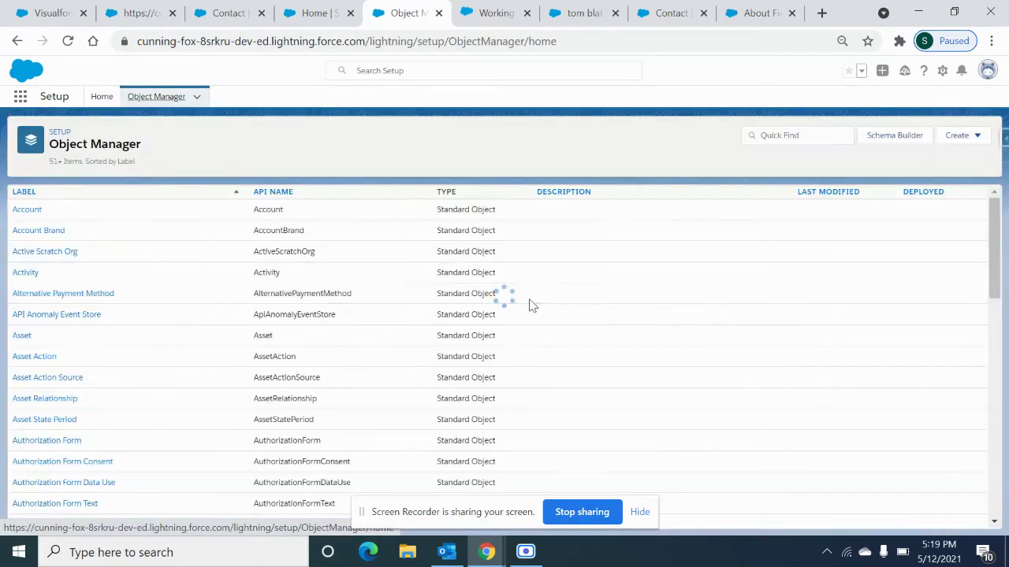
left_click(776, 136)
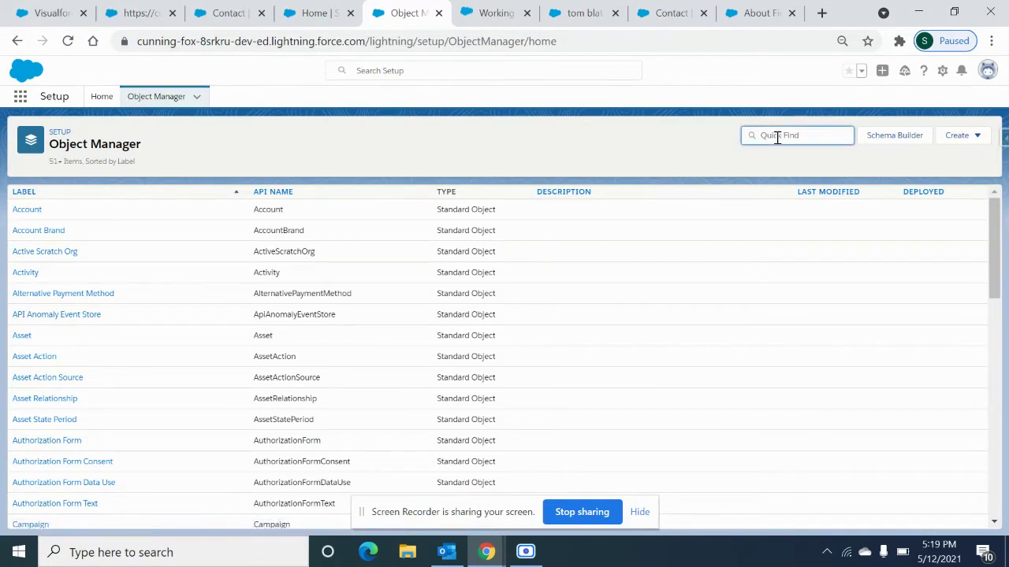
type("Contact")
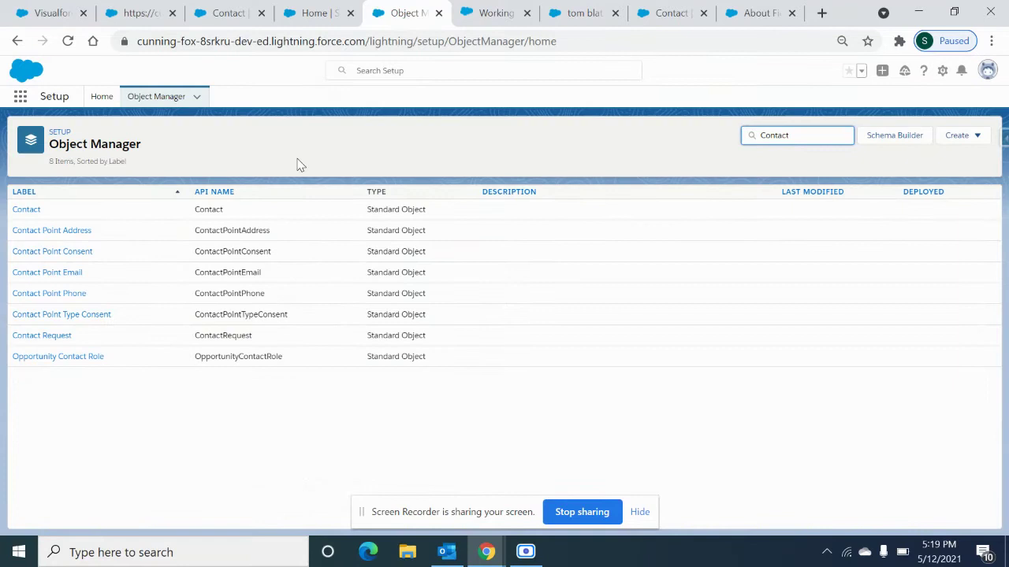
Step: Go to the Contact object's Field Sets list and start a new field set
left_click(20, 210)
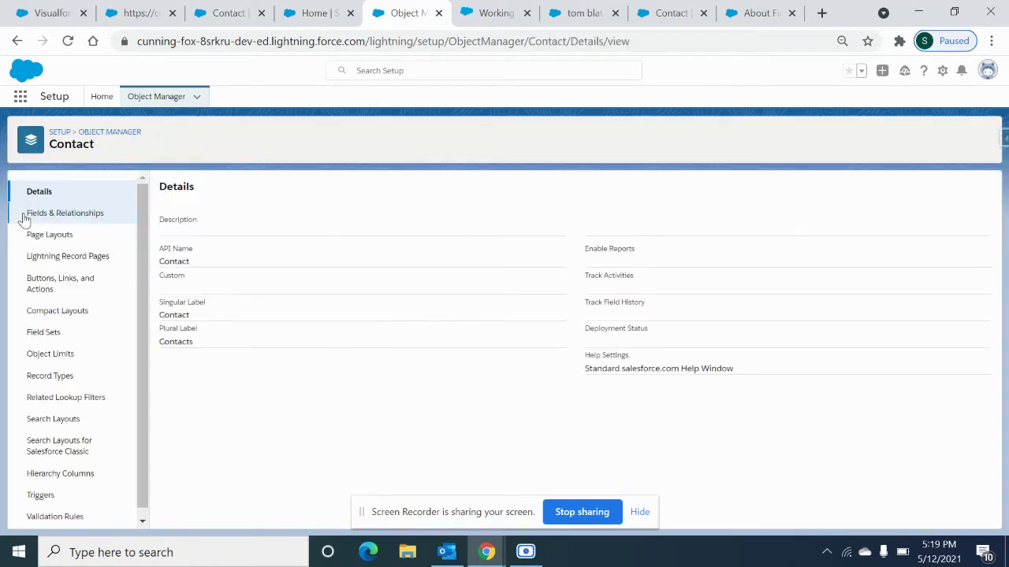
left_click(46, 337)
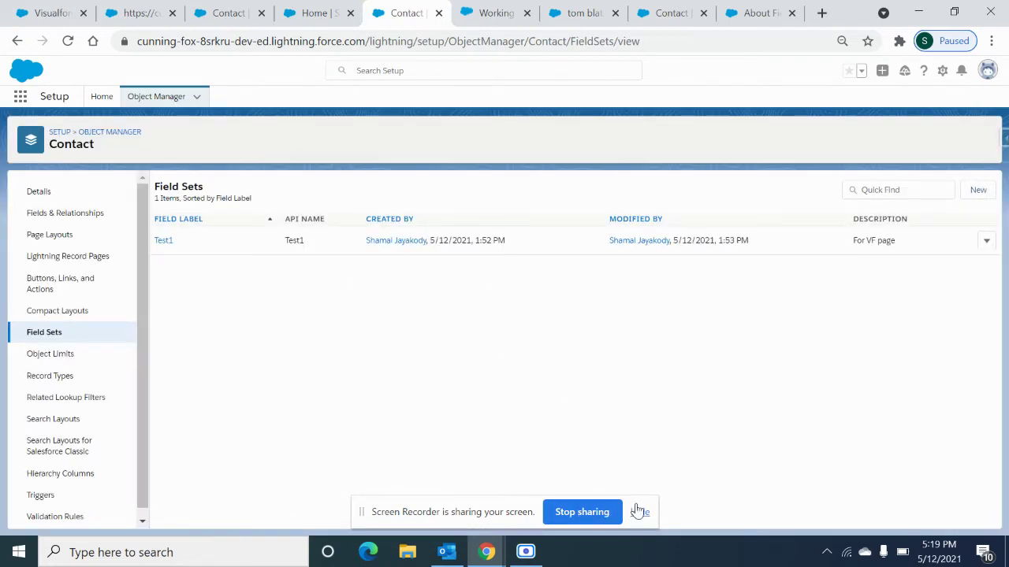
left_click_drag(457, 510, 827, 514)
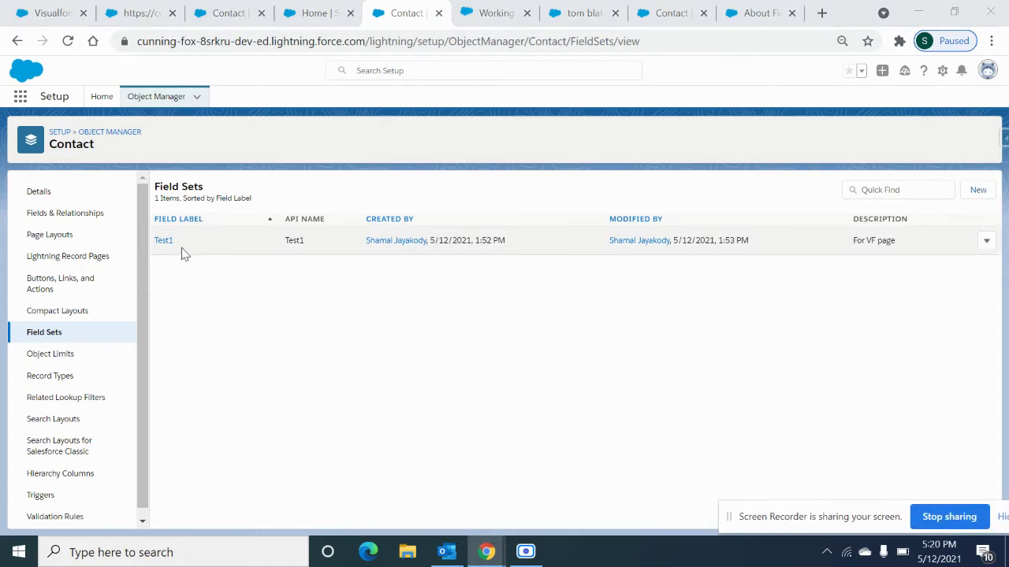
left_click(981, 194)
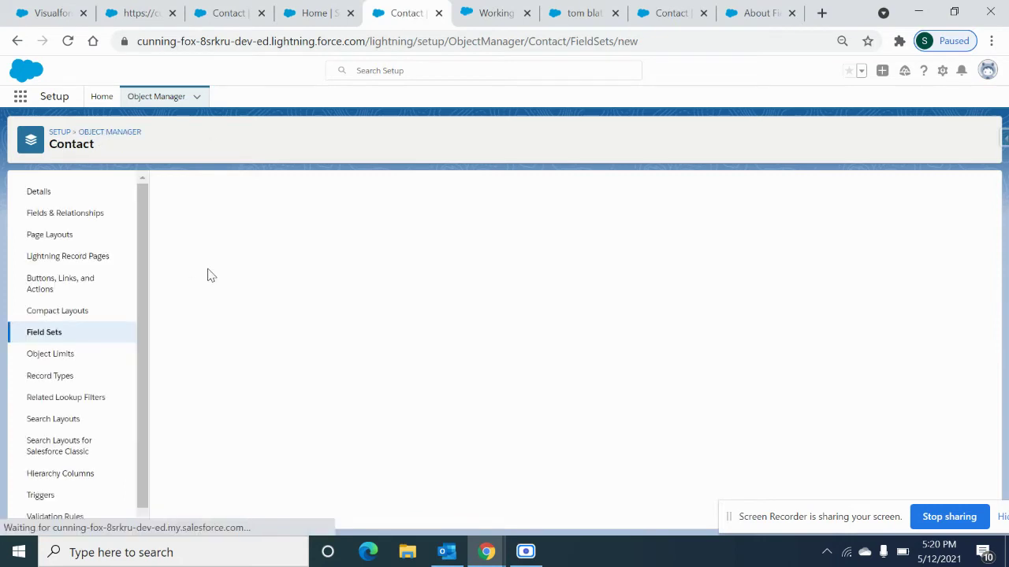
Step: Create Contact field set Test2, described as 'Test2 demo', and save it
left_click(331, 257)
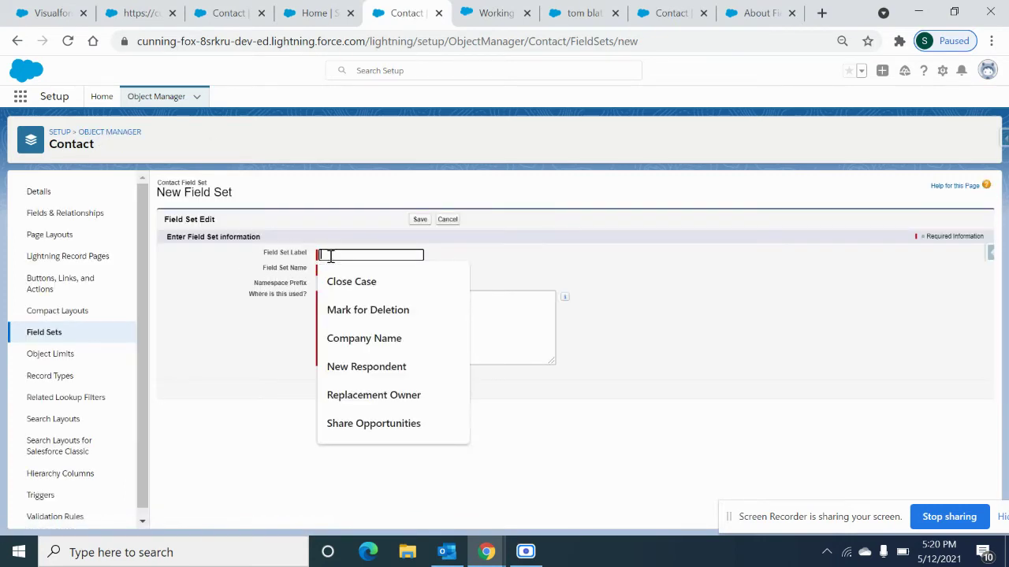
left_click(333, 223)
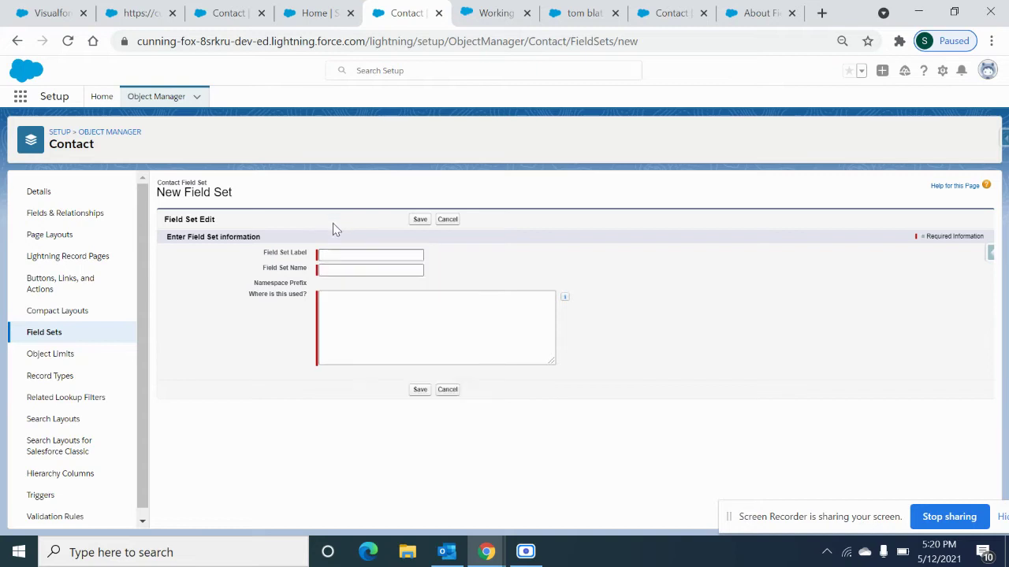
left_click(334, 254)
type("T")
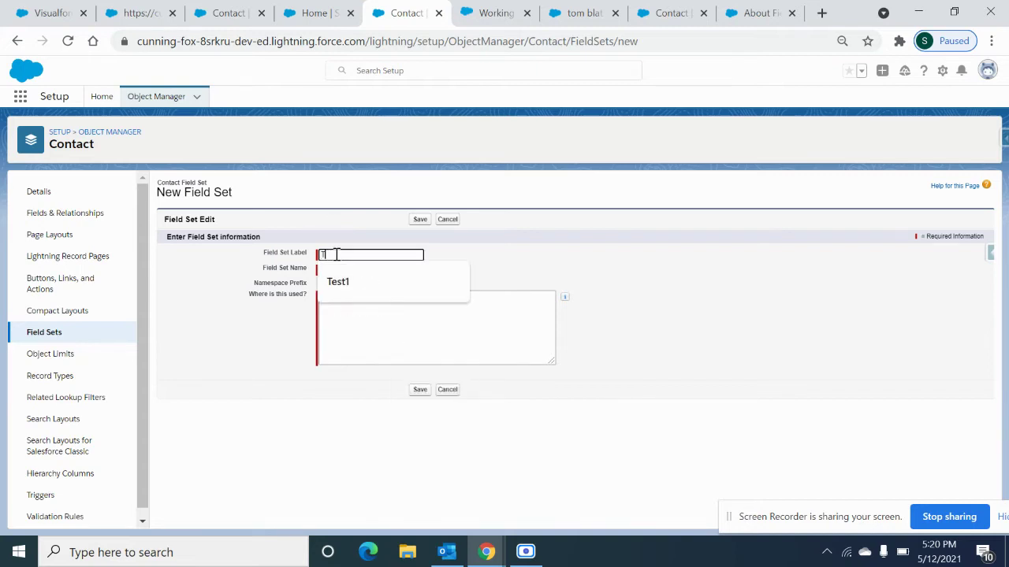
type("est2")
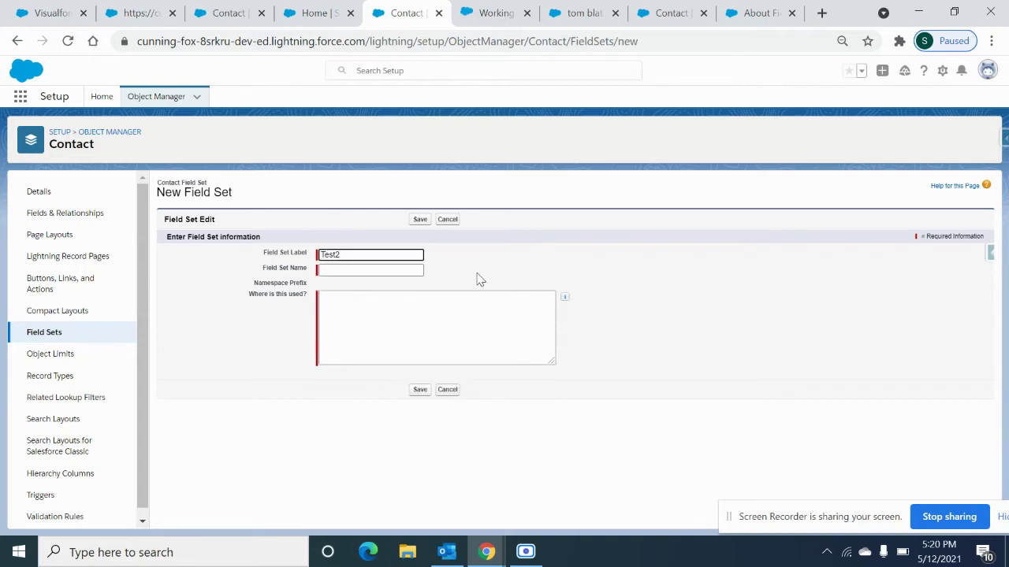
left_click(418, 270)
left_click(397, 310)
type("Test2 demo")
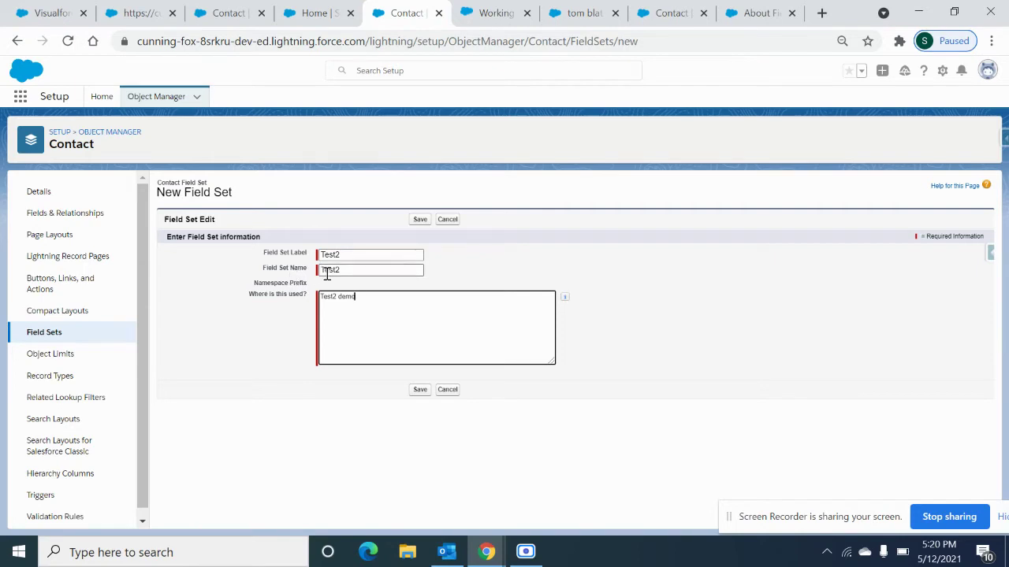
left_click(421, 394)
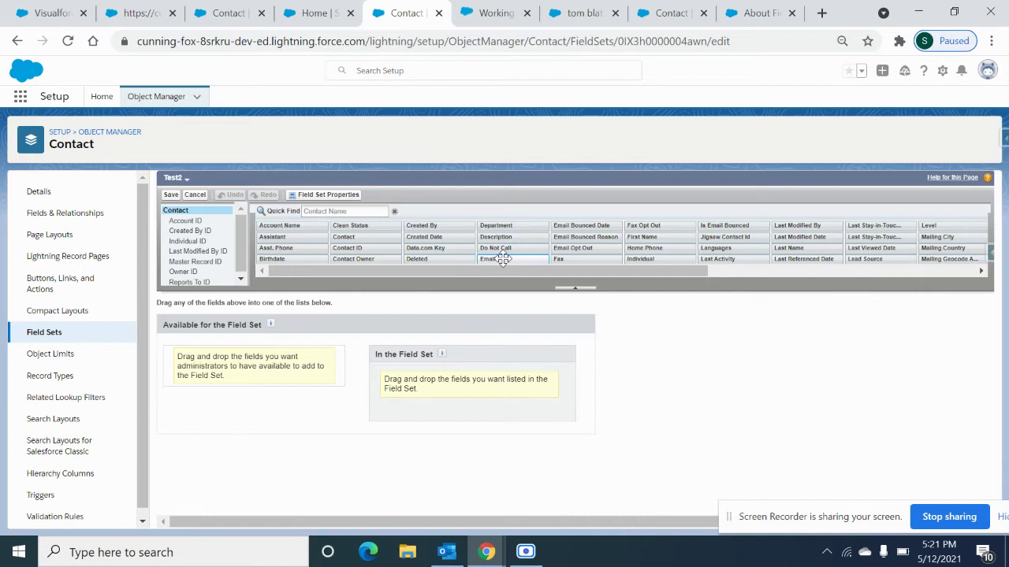
Step: Add Email, Email Bounced Date, Email Bounced Reason, Email Opt Out, Fax and Fax Opt Out to the available fields
left_click_drag(500, 259, 267, 361)
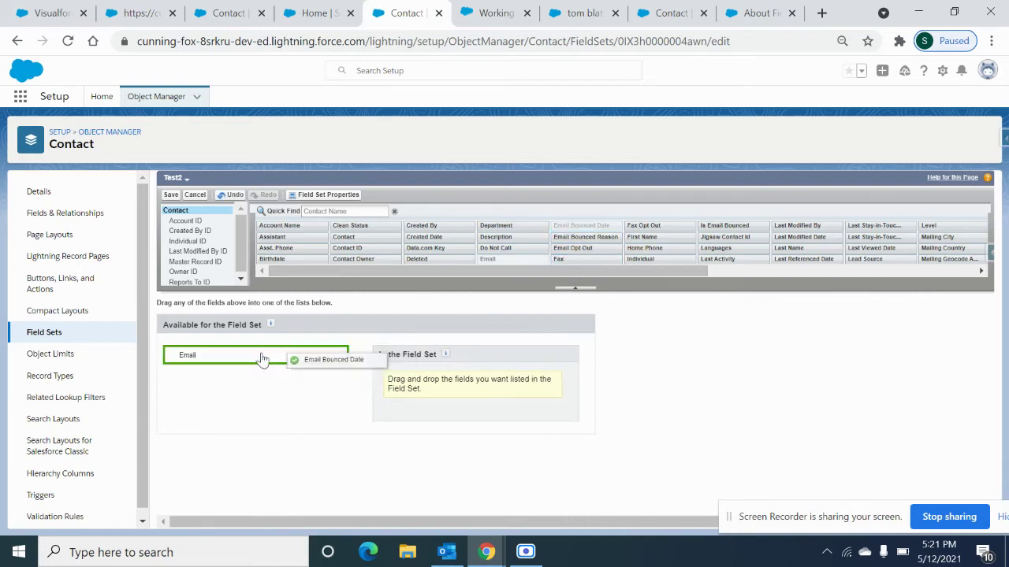
left_click_drag(566, 229, 237, 371)
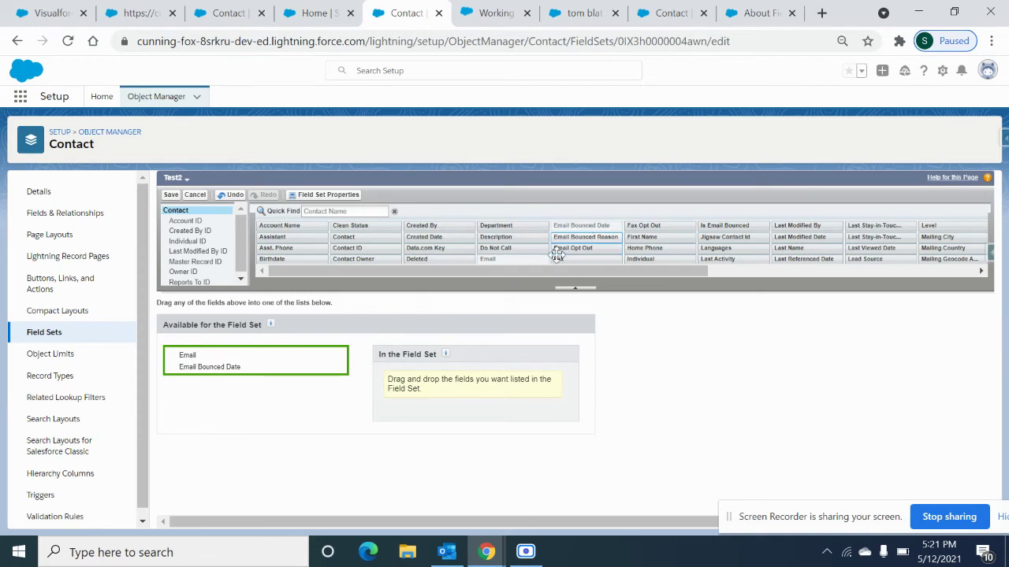
mouse_move(588, 242)
left_mouse_down()
mouse_move(183, 384)
mouse_move(185, 363)
left_mouse_up()
mouse_move(583, 248)
left_mouse_down()
mouse_move(308, 362)
mouse_move(202, 376)
left_mouse_up()
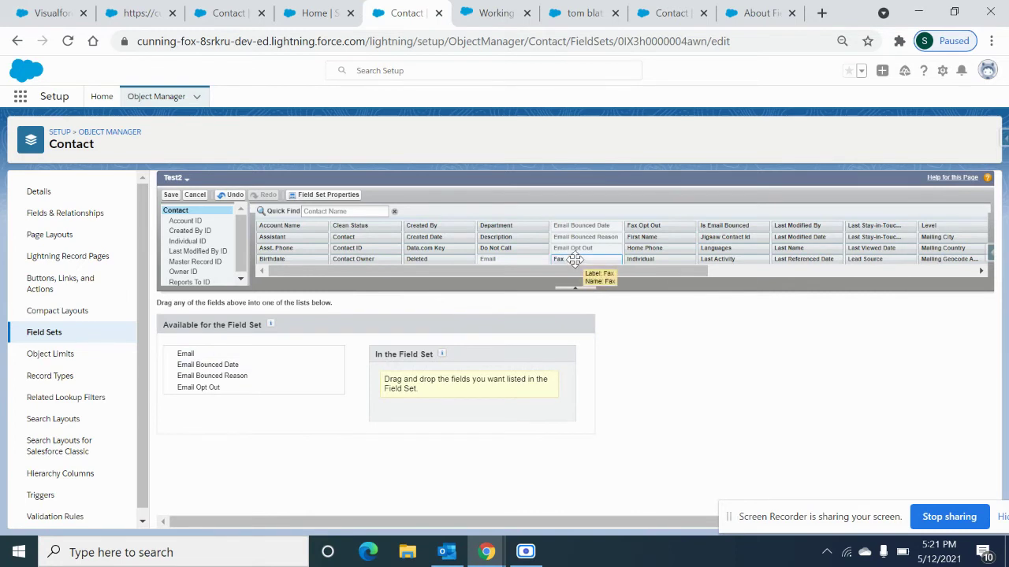
left_click_drag(574, 260, 233, 372)
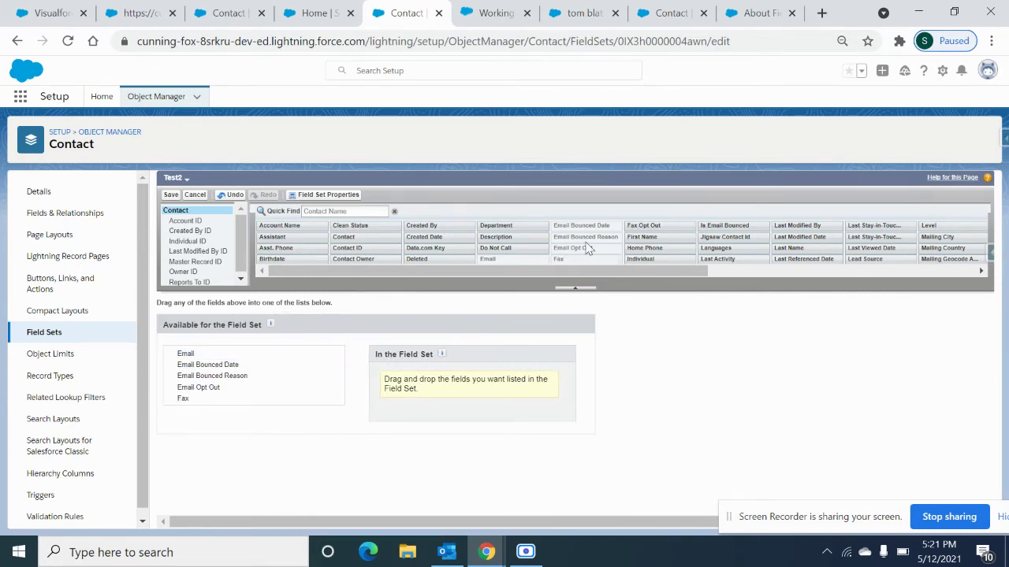
left_click_drag(642, 226, 244, 394)
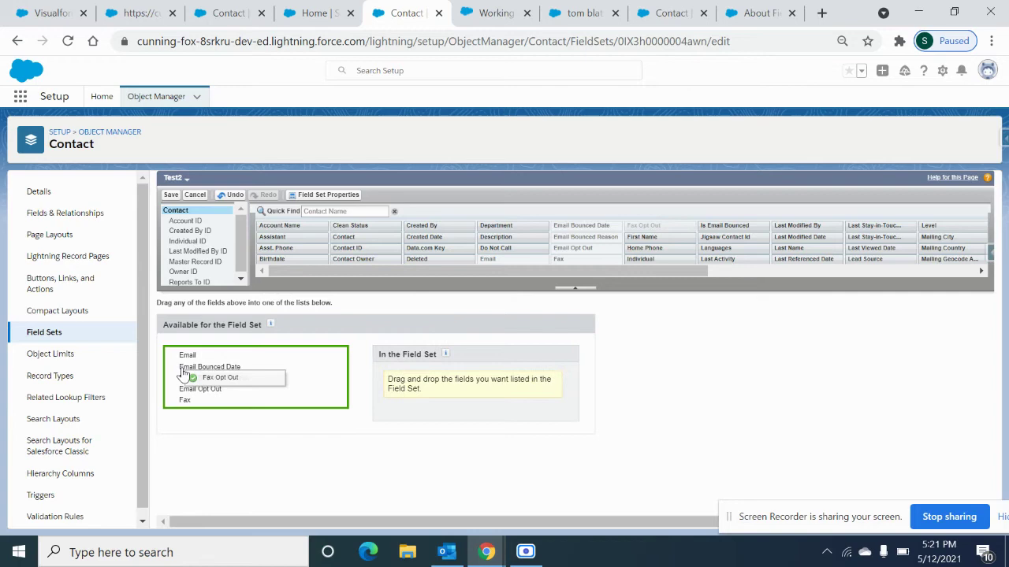
mouse_move(186, 354)
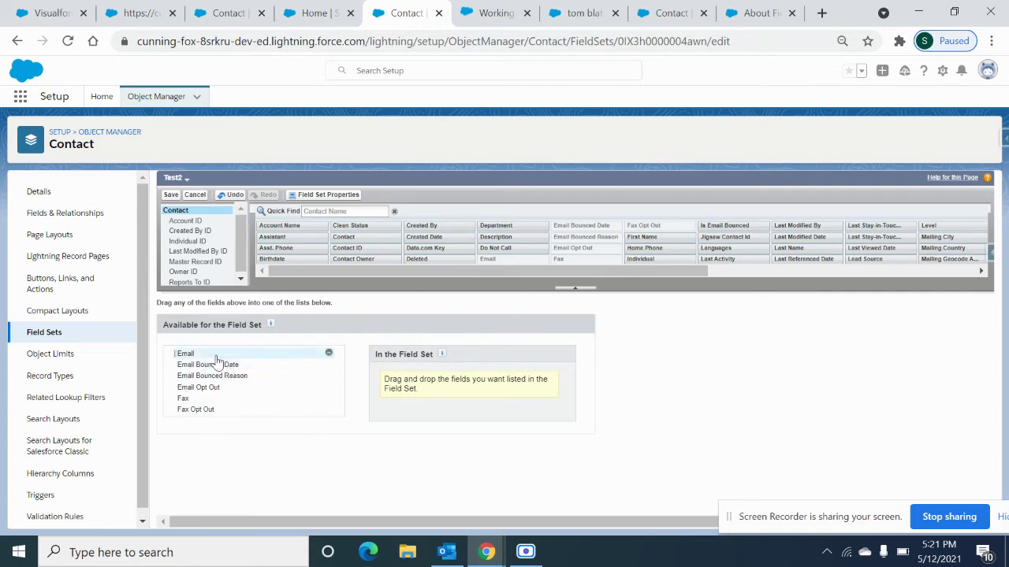
left_click_drag(183, 398, 183, 398)
Step: Put Email, Email Bounced Date and Email Bounced Reason into Test2, save, and reopen it
left_click_drag(191, 359, 435, 381)
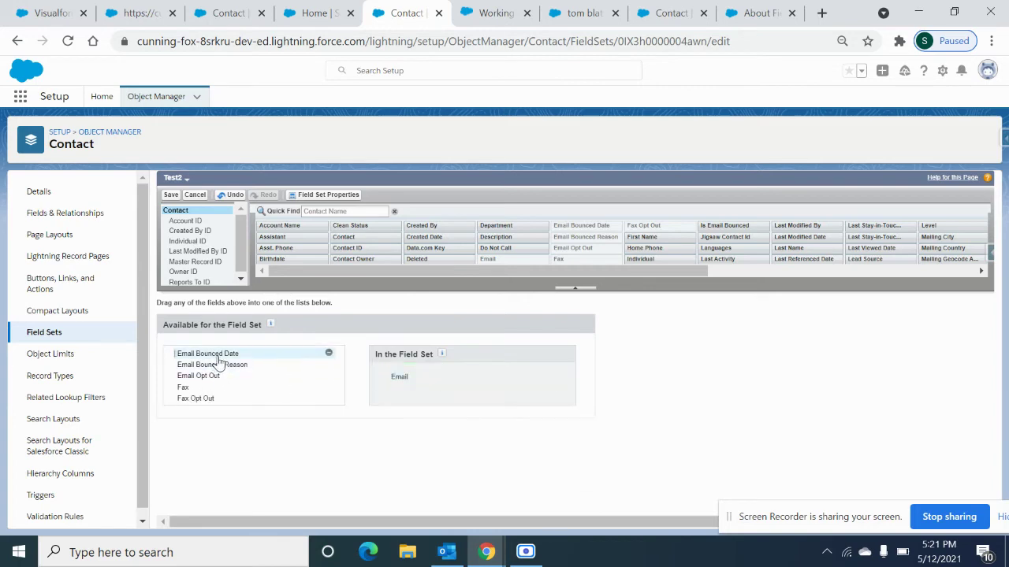
left_click_drag(229, 354, 455, 387)
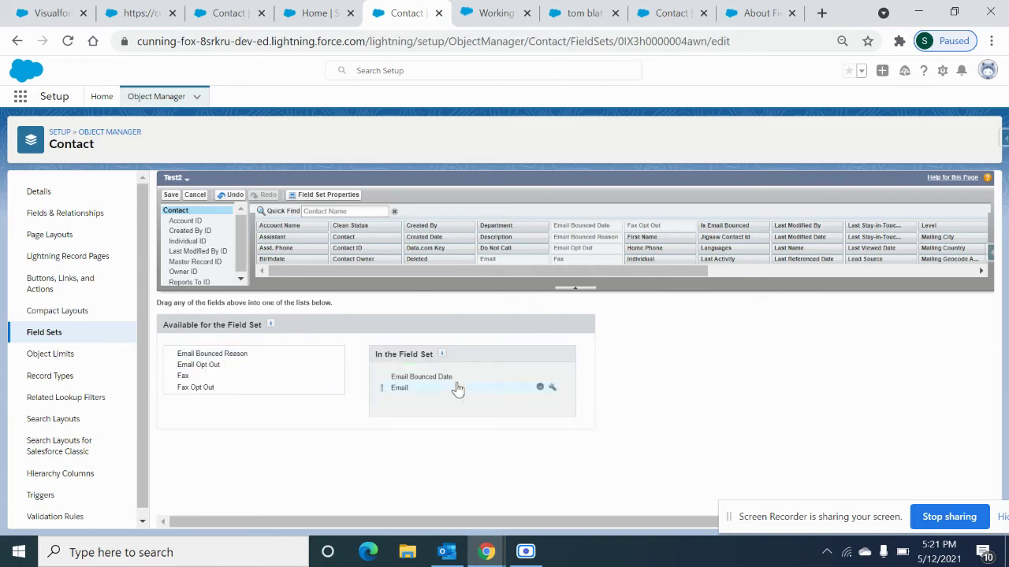
mouse_move(228, 354)
left_mouse_down()
mouse_move(483, 408)
mouse_move(483, 394)
left_mouse_up()
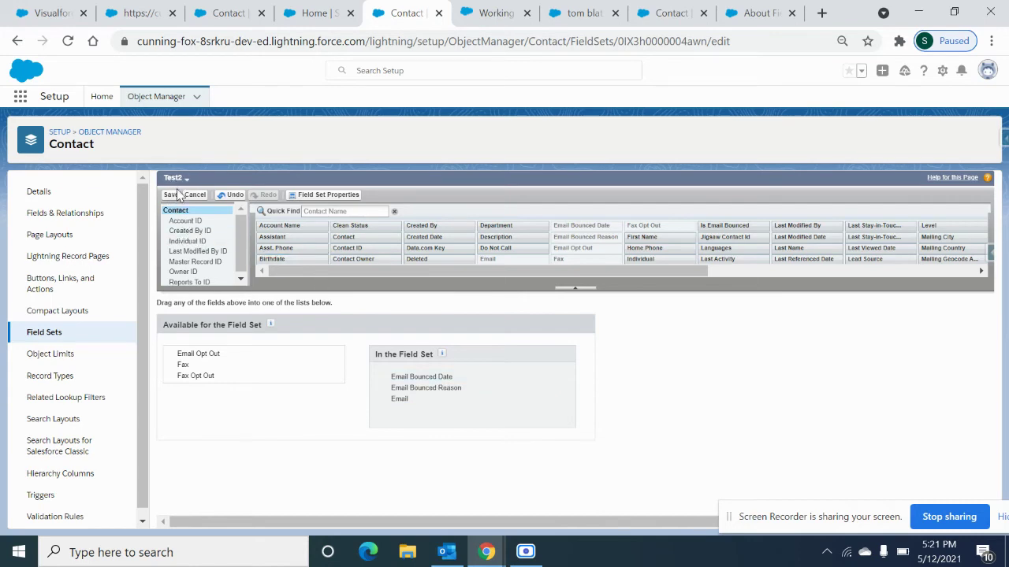
left_click(172, 197)
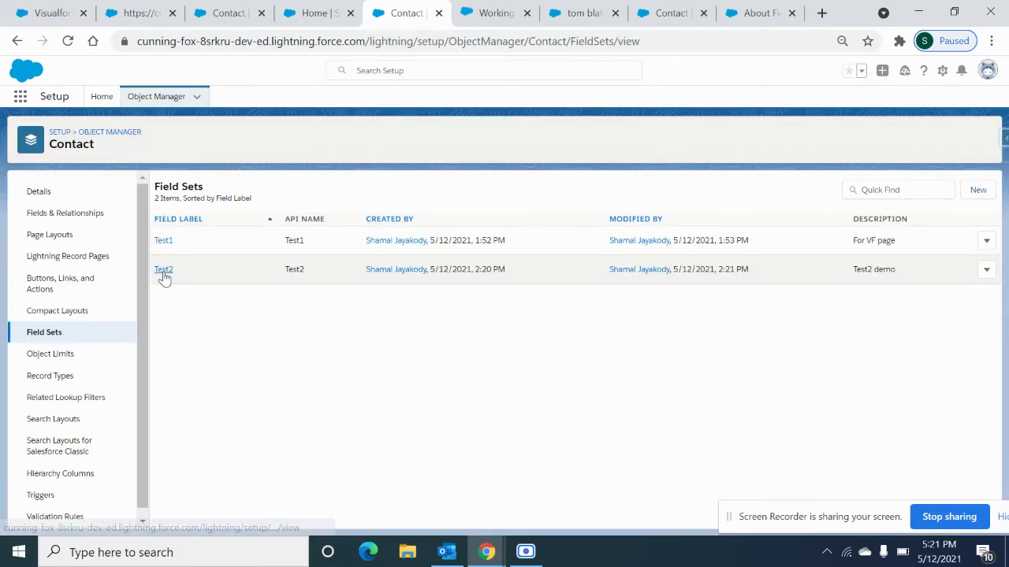
left_click(164, 271)
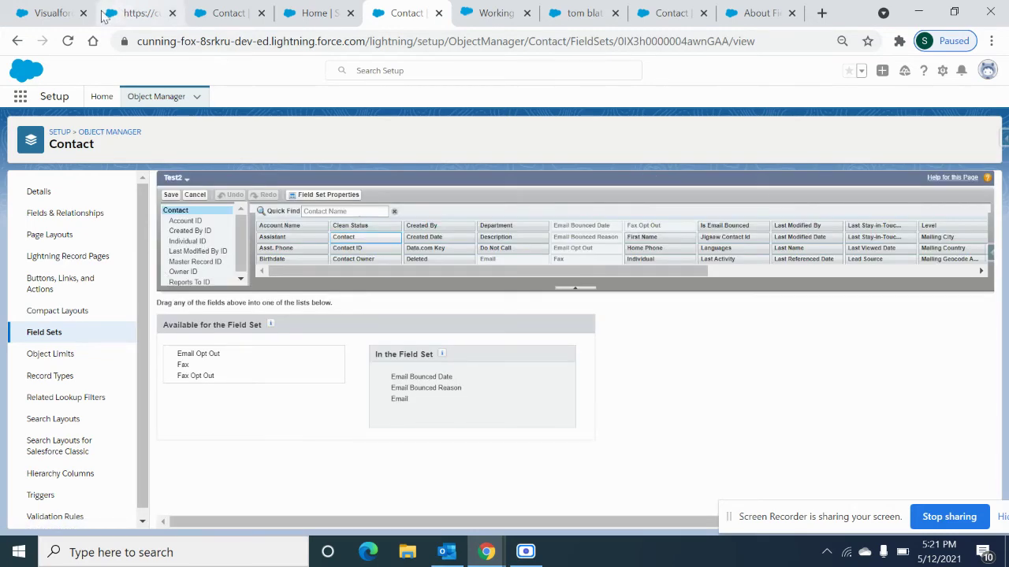
Step: Edit the Test_1 Visualforce markup so line 3 uses FieldSets.Test2 instead of FieldSets.Test1
left_click(56, 14)
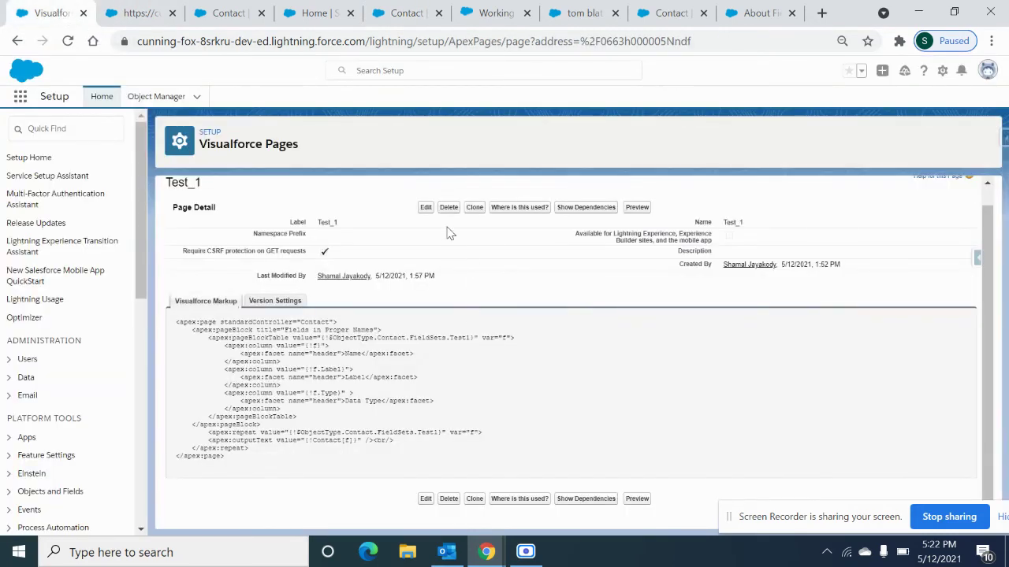
left_click(424, 210)
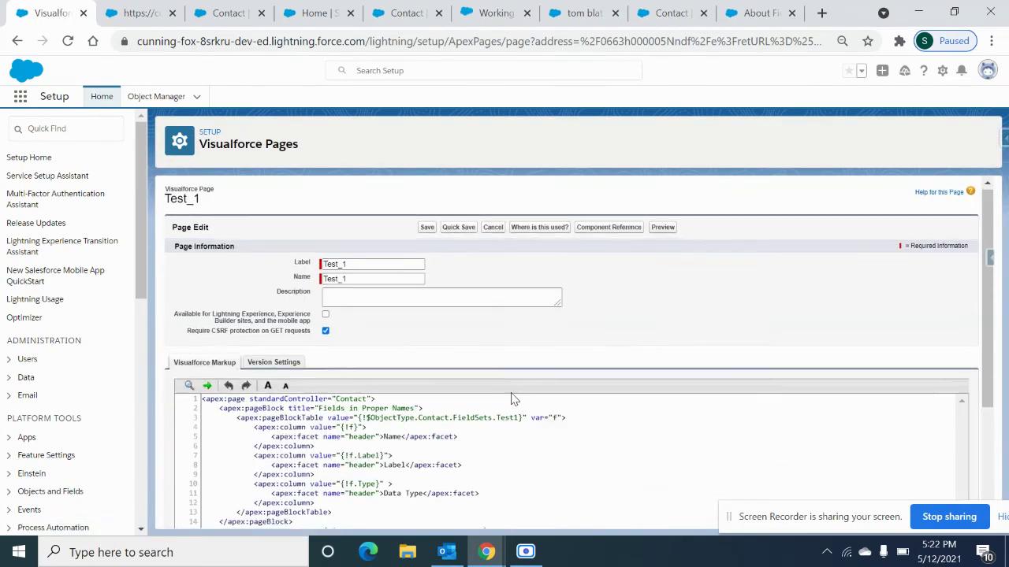
scroll(511, 396, "down", 2)
scroll(503, 375, "up", 1)
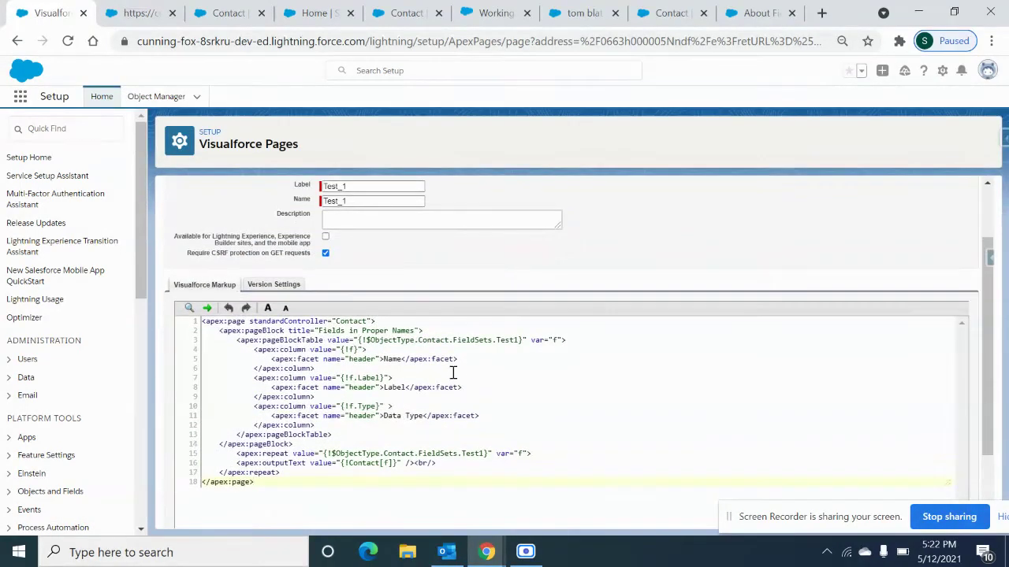
left_click(516, 341)
key("BackSpace")
type("2")
scroll(399, 400, "down", 1)
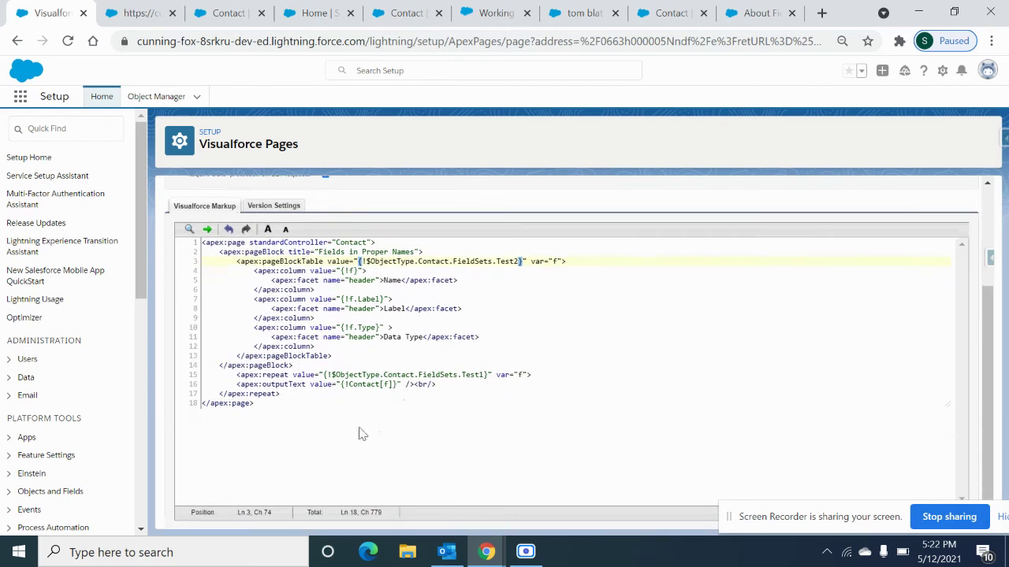
scroll(349, 261, "up", 2)
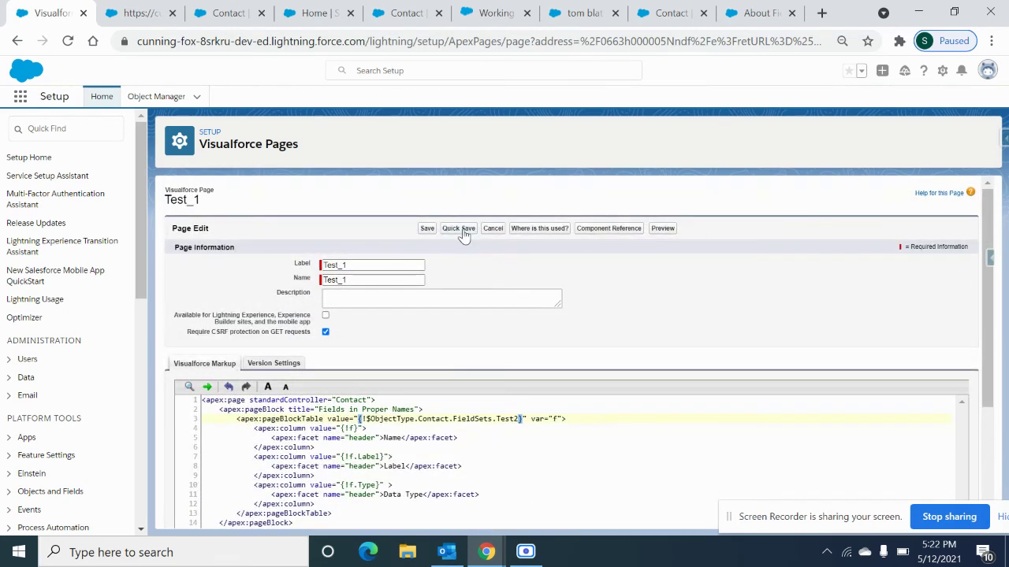
Step: Preview the Test_1 page showing the Test2 email fields table
left_click(663, 229)
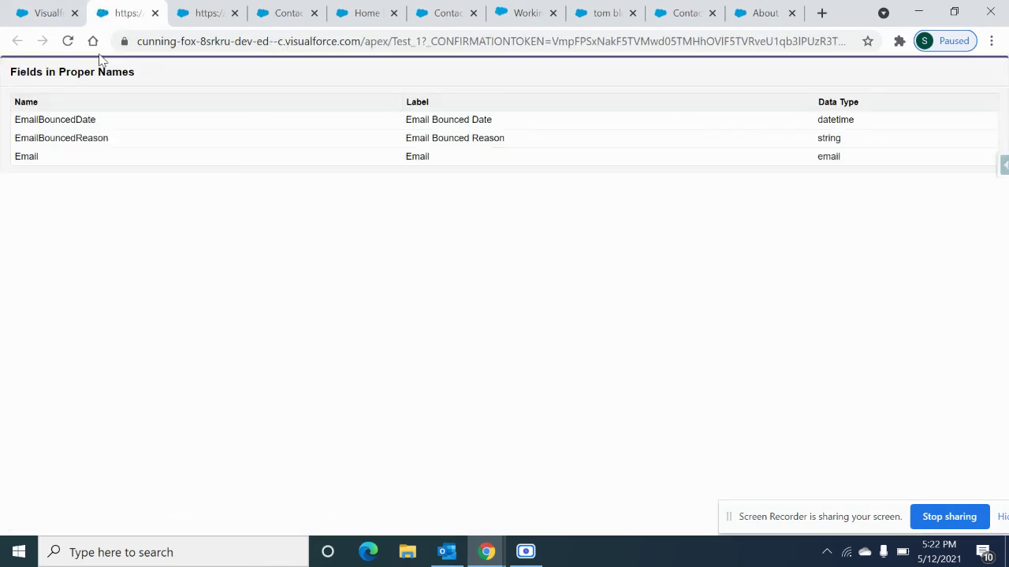